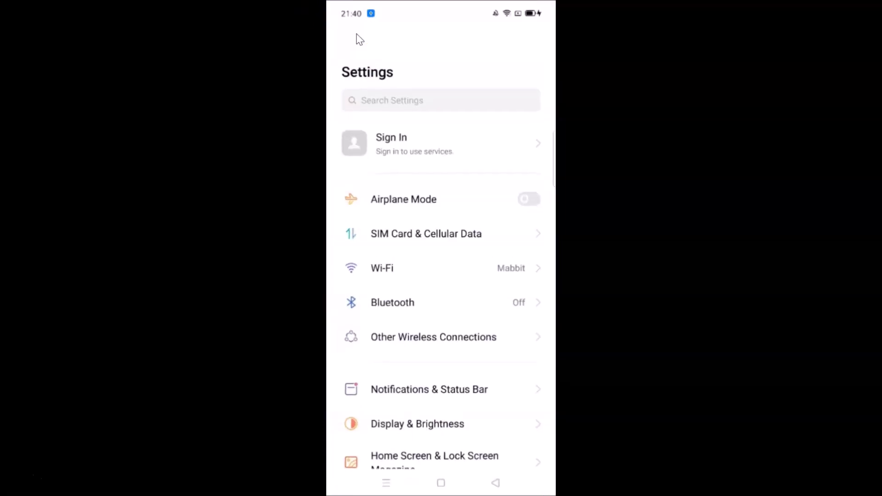
# Open the About Phone page to check the realme UI and Android versions, and go back.
pyautogui.scroll(-15, 360, 39)
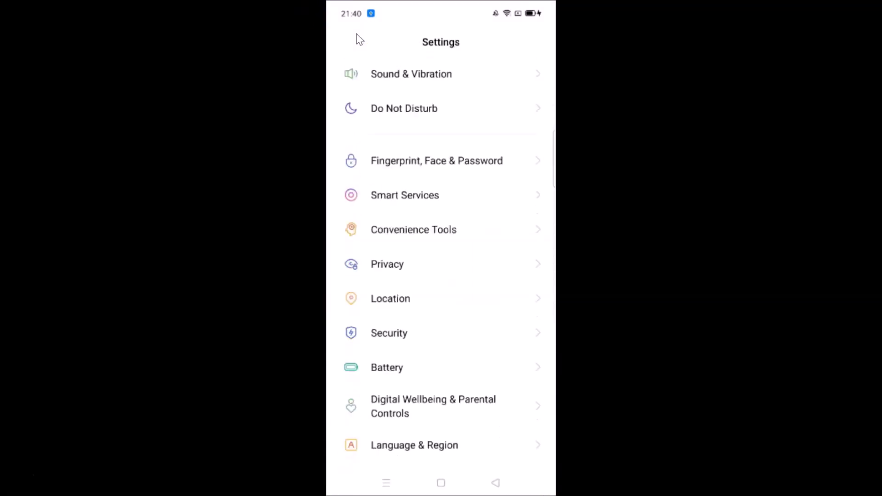
pyautogui.scroll(-4, 360, 39)
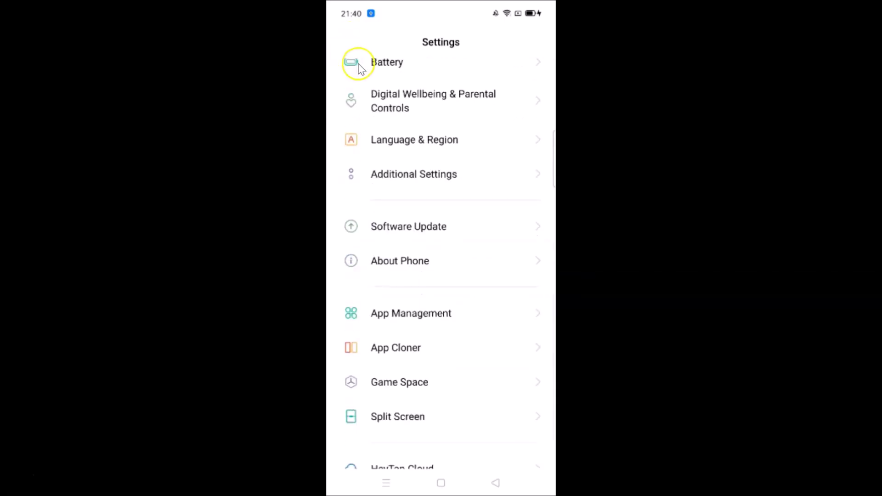
pyautogui.click(415, 264)
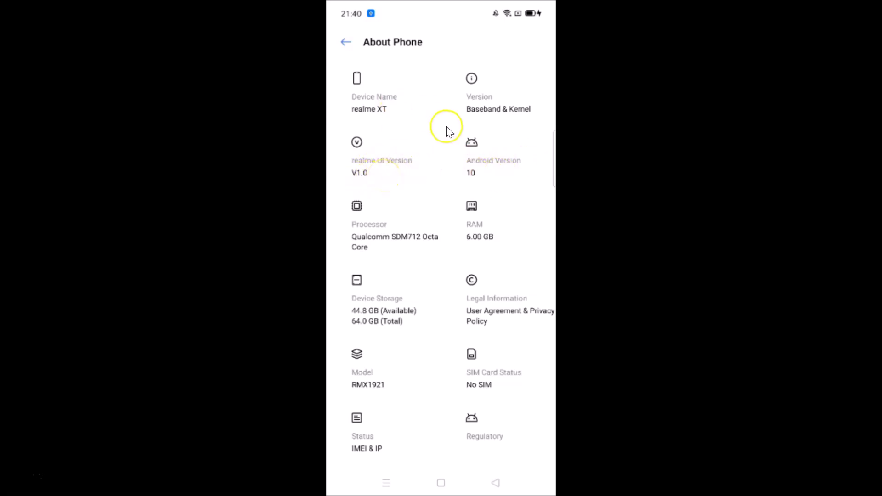
pyautogui.click(342, 45)
pyautogui.click(340, 49)
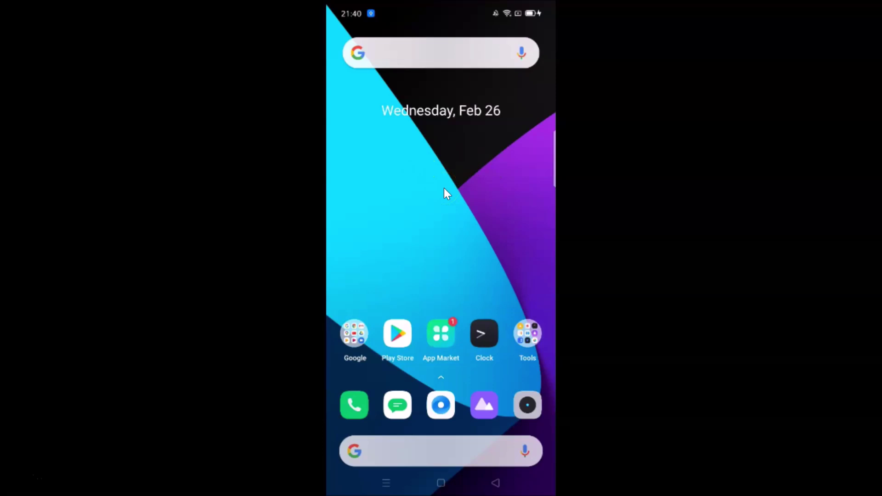
# Launch Settings from the home screen app page and open Display & Brightness.
pyautogui.scroll(-1, 443, 188)
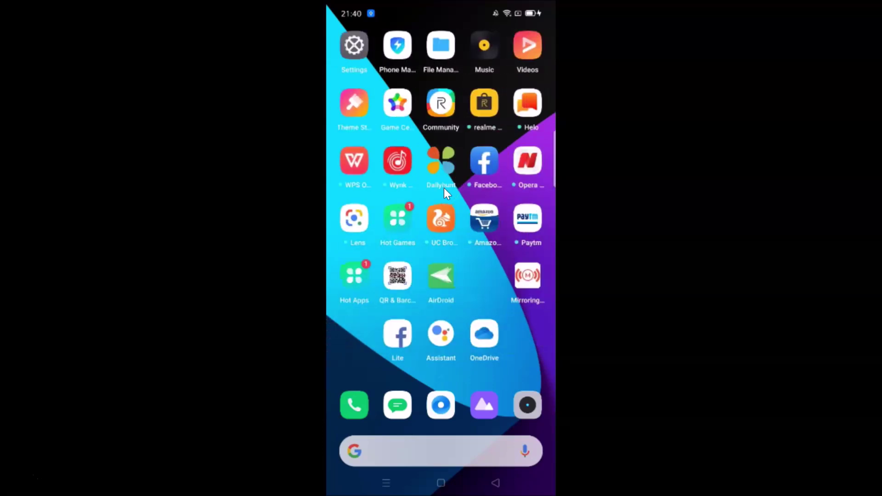
pyautogui.click(366, 64)
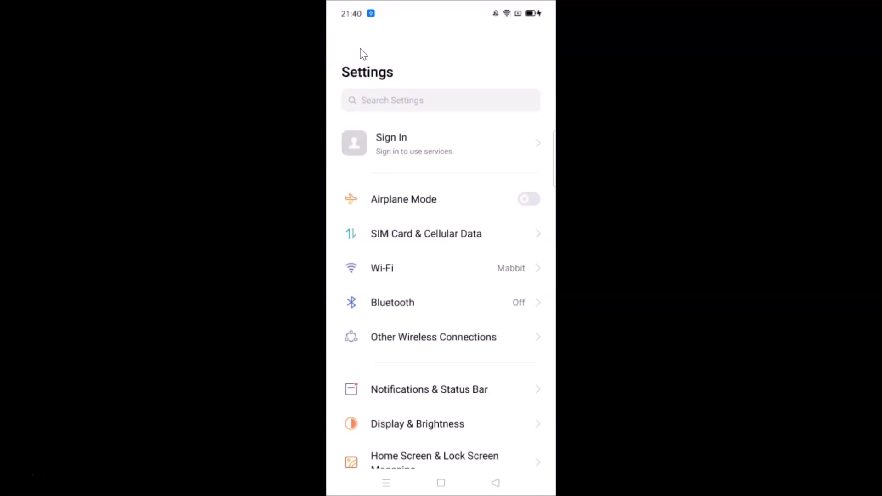
pyautogui.scroll(-3, 361, 51)
pyautogui.click(396, 293)
pyautogui.click(423, 294)
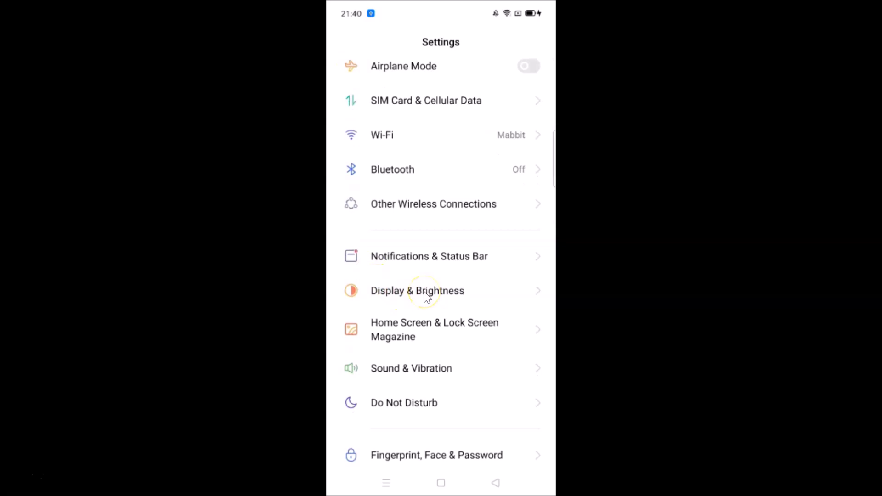
pyautogui.click(427, 294)
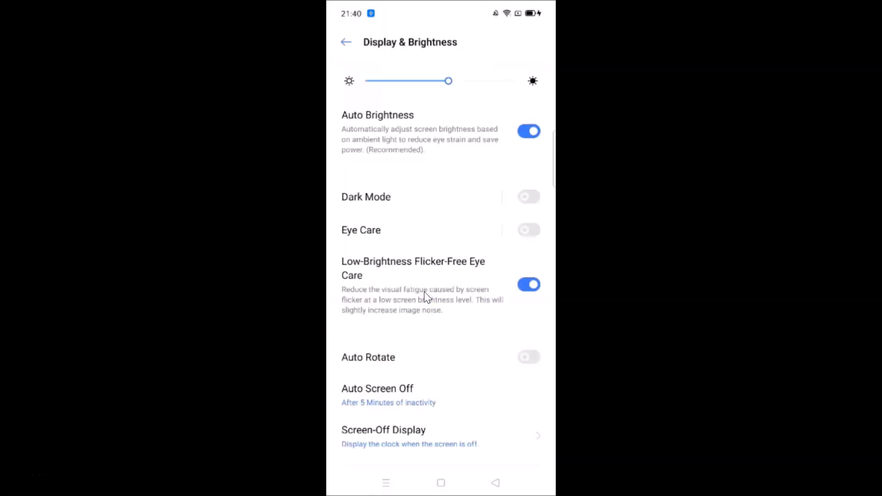
# Expand the full quick settings panel to view its light appearance, and close it again.
pyautogui.click(404, 213)
pyautogui.click(503, 213)
pyautogui.click(536, 197)
pyautogui.hotkey('alt', 'n')
pyautogui.hotkey('alt', 'n')
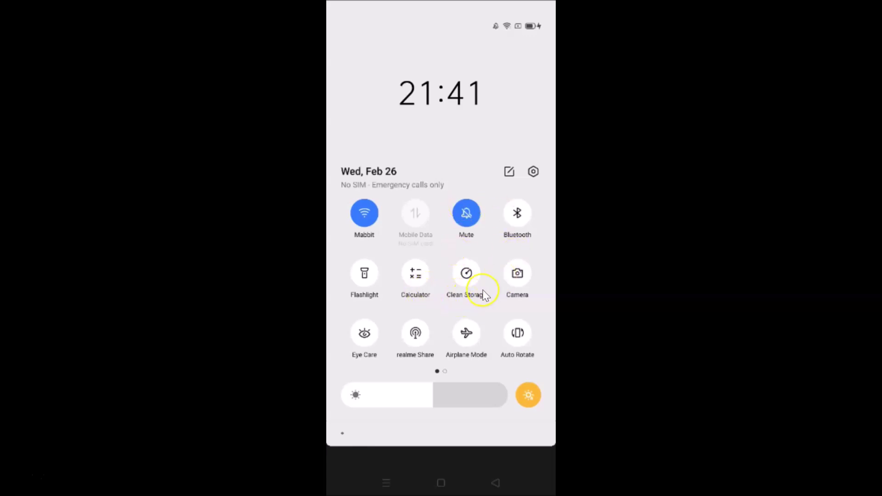
pyautogui.hotkey('ctrl', 'shift', 'n')
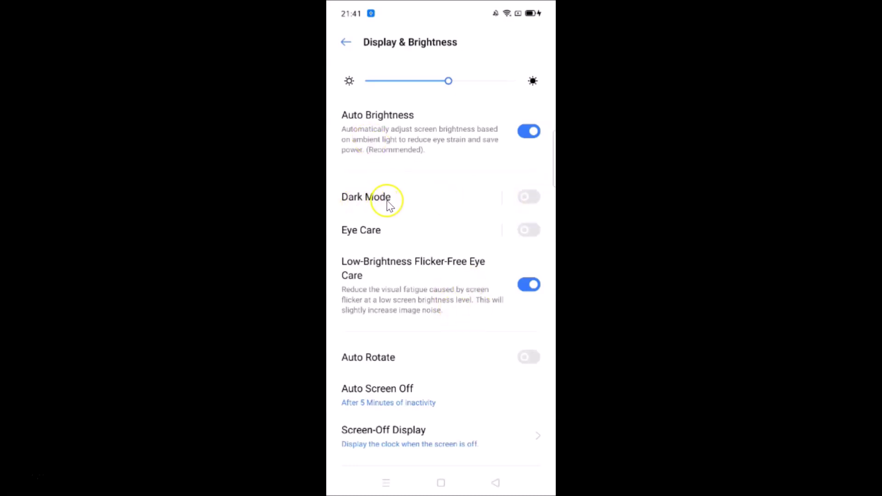
# Try Dark Mode while viewing the expanded quick settings panel, and switch Dark Mode back off.
pyautogui.click(535, 197)
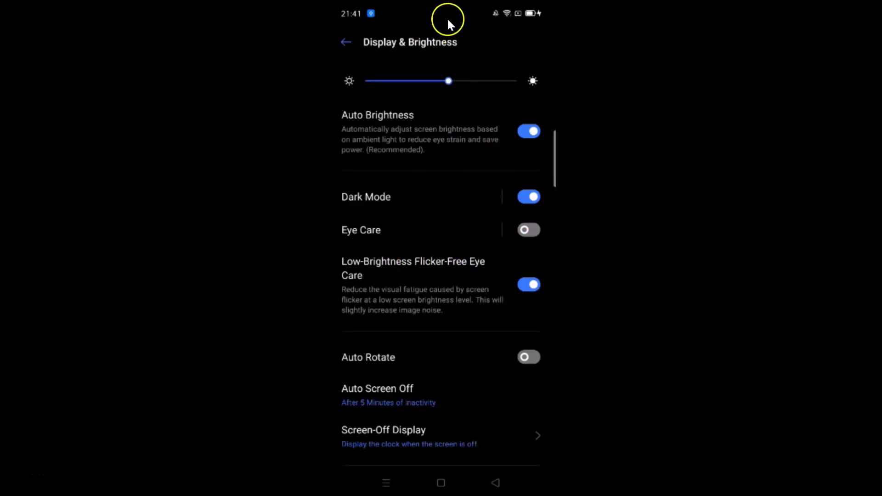
pyautogui.hotkey('alt', 'n')
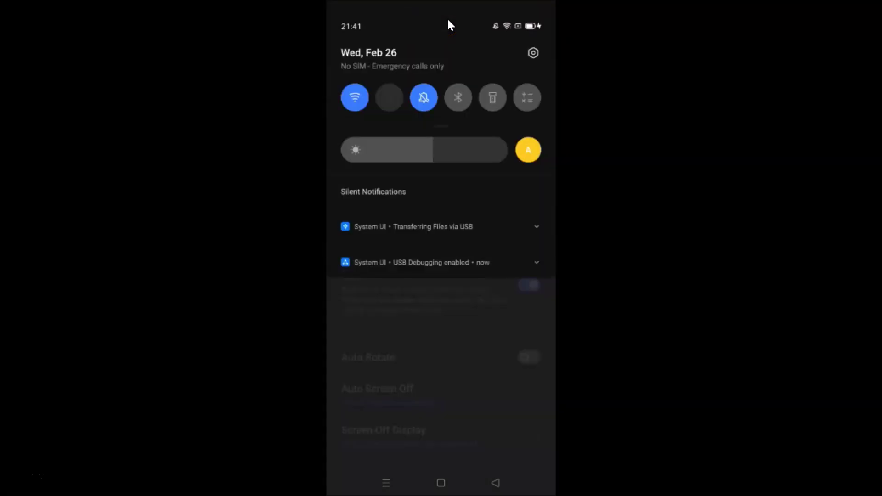
pyautogui.hotkey('alt', 'n')
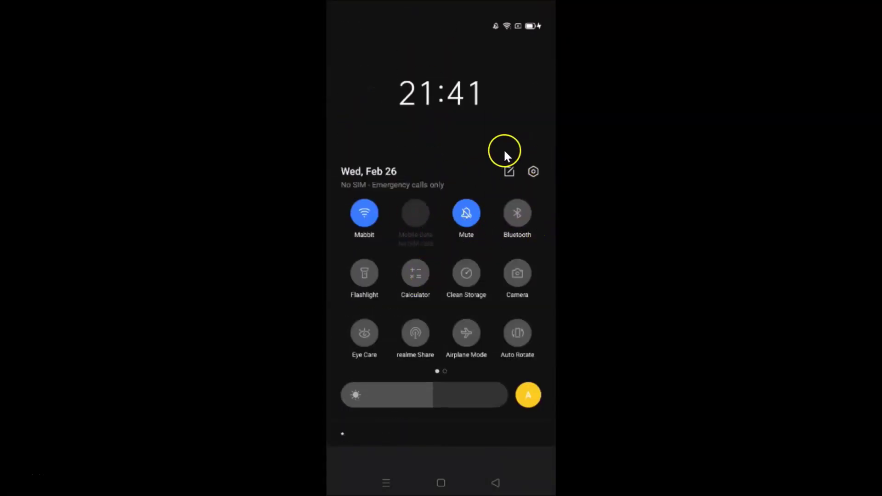
pyautogui.click(487, 155)
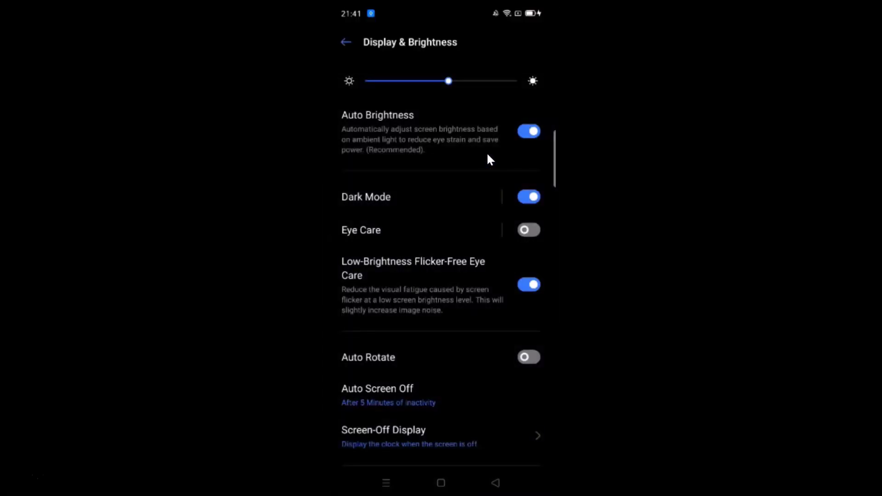
pyautogui.click(527, 197)
pyautogui.click(529, 198)
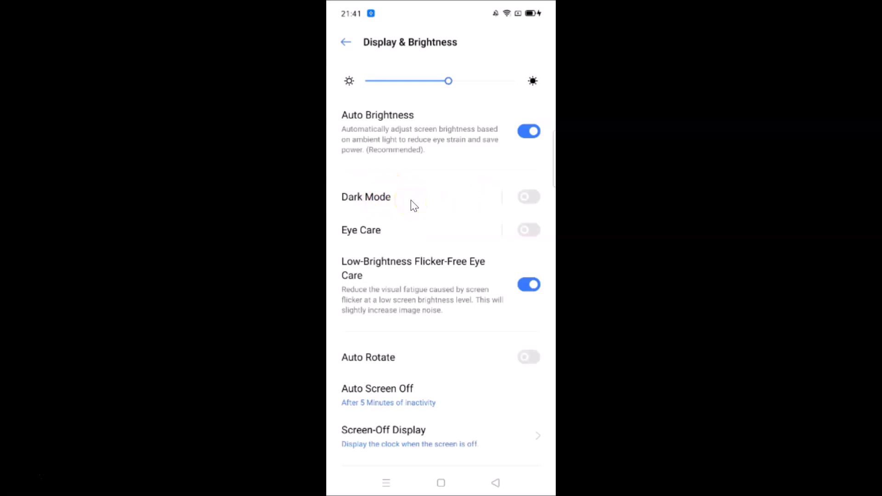
# Turn on Dark Mode from its own settings page and check the notification shade and quick settings panel.
pyautogui.click(380, 201)
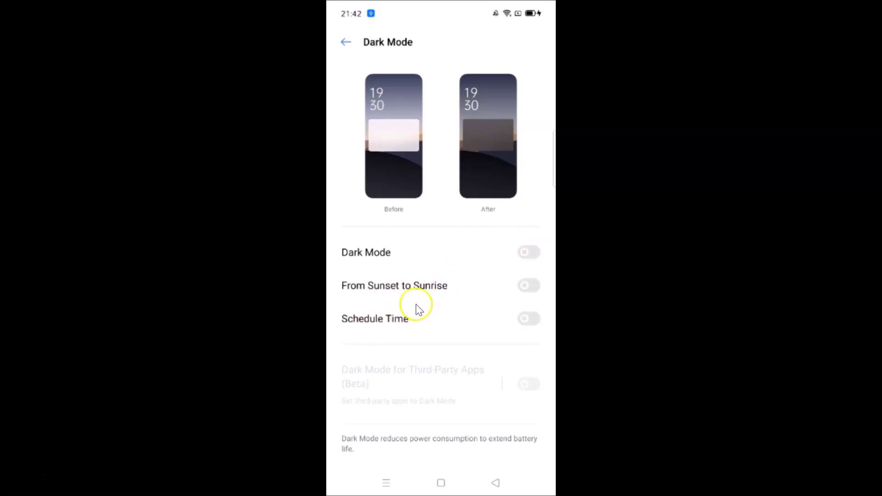
pyautogui.click(530, 253)
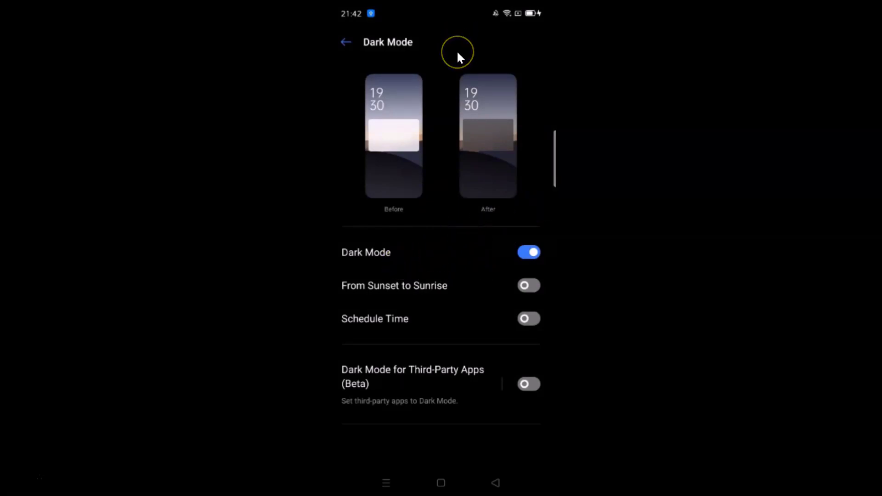
pyautogui.hotkey('alt', 'n')
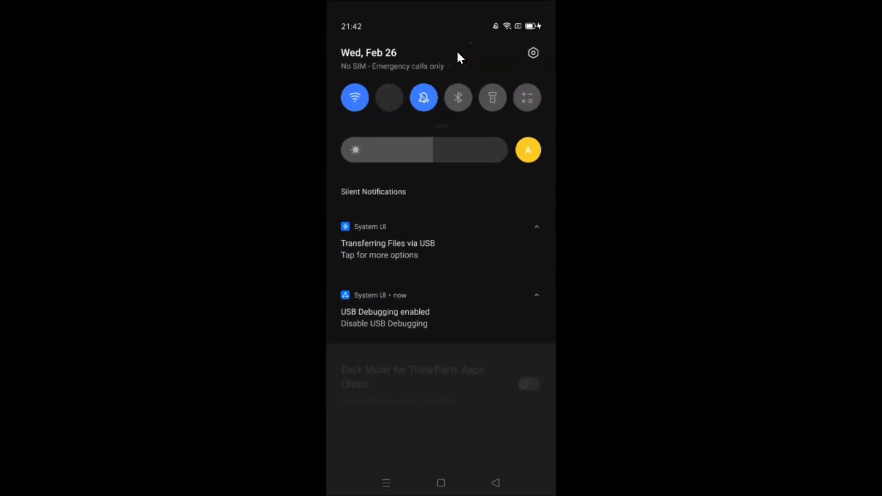
pyautogui.hotkey('alt', 'n')
pyautogui.hotkey('alt', 'n')
pyautogui.hotkey('ctrl', 'shift', 'n')
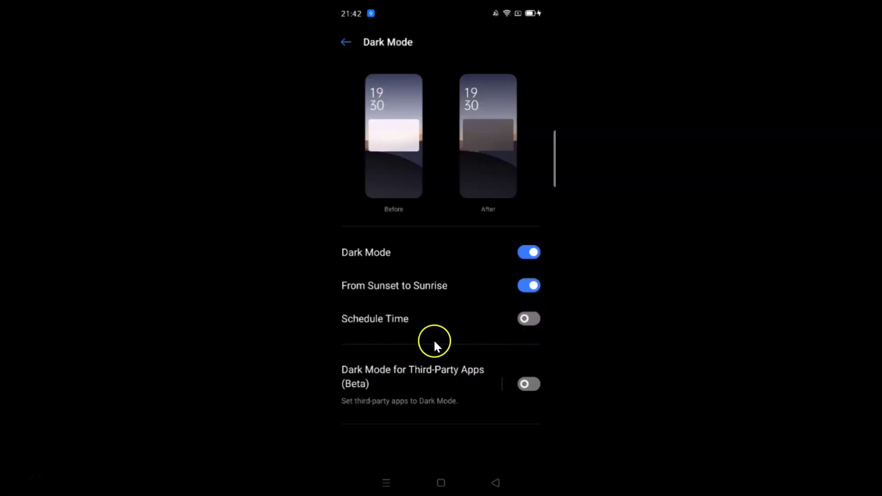
# Turn on Schedule Time for Dark Mode and set the start time to 20:00.
pyautogui.click(527, 319)
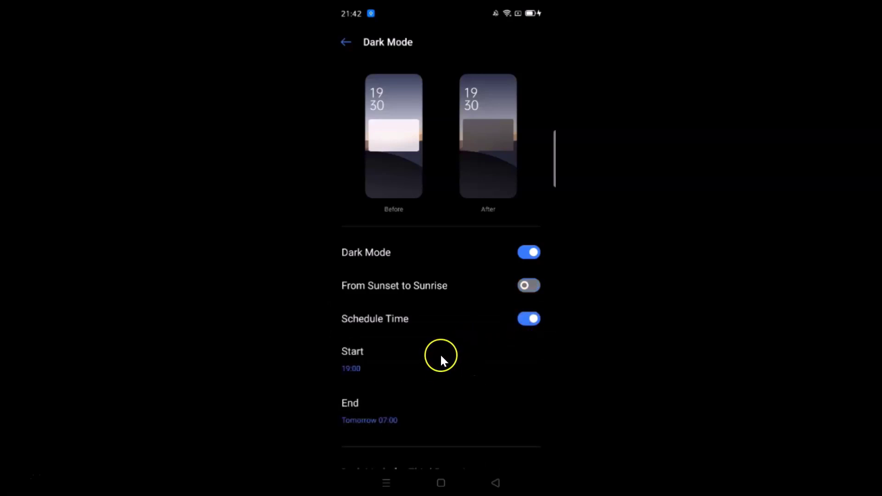
pyautogui.scroll(-3, 441, 359)
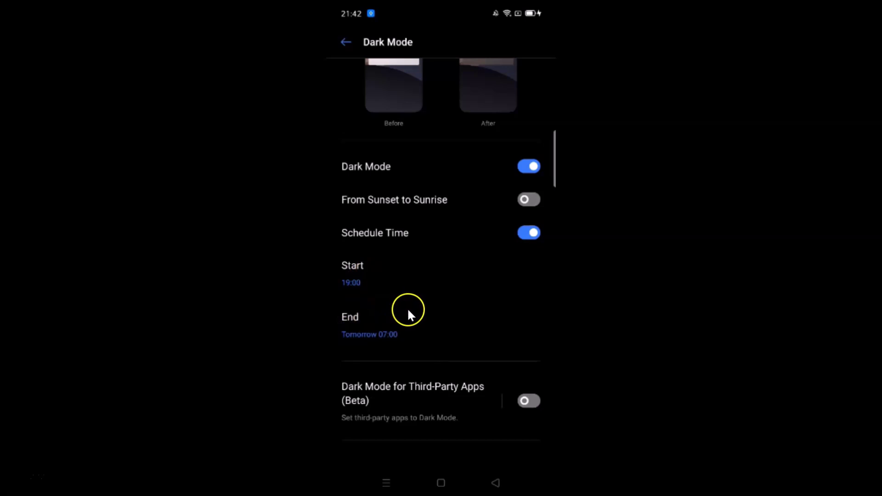
pyautogui.click(358, 280)
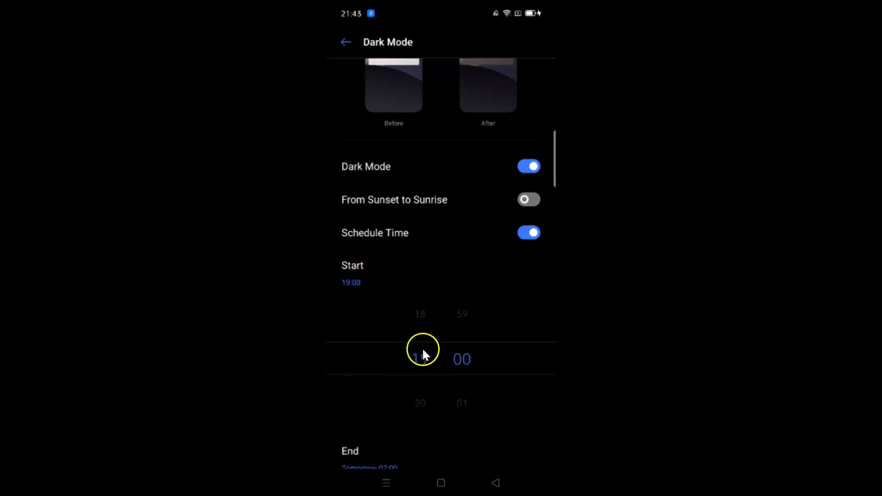
pyautogui.scroll(-1, 426, 362)
pyautogui.click(358, 266)
pyautogui.click(362, 304)
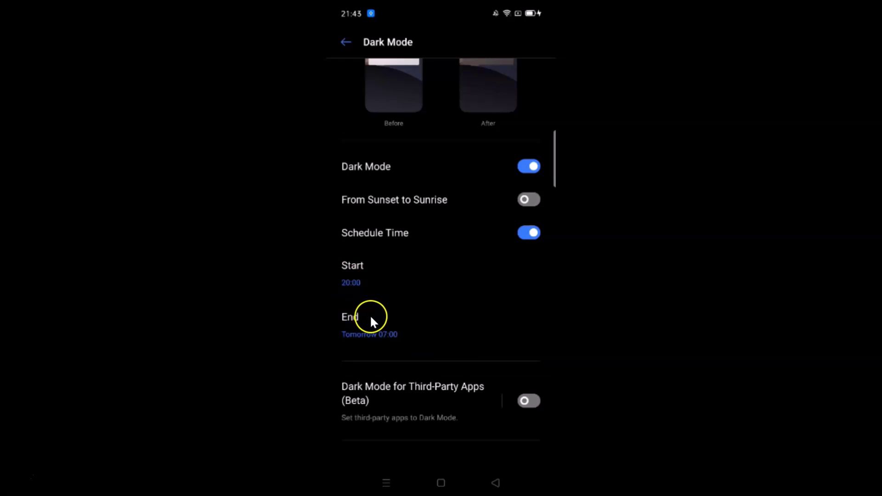
# Set the Dark Mode schedule's end time to 08:59 the following day.
pyautogui.click(361, 318)
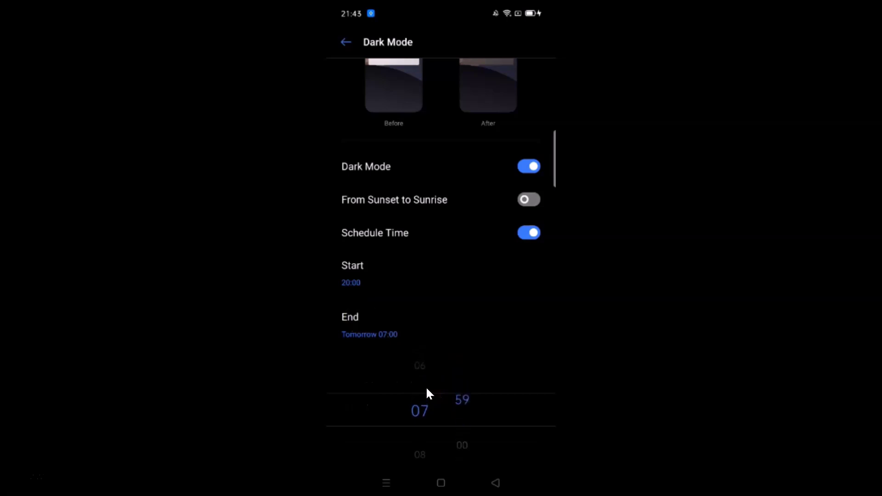
pyautogui.click(468, 367)
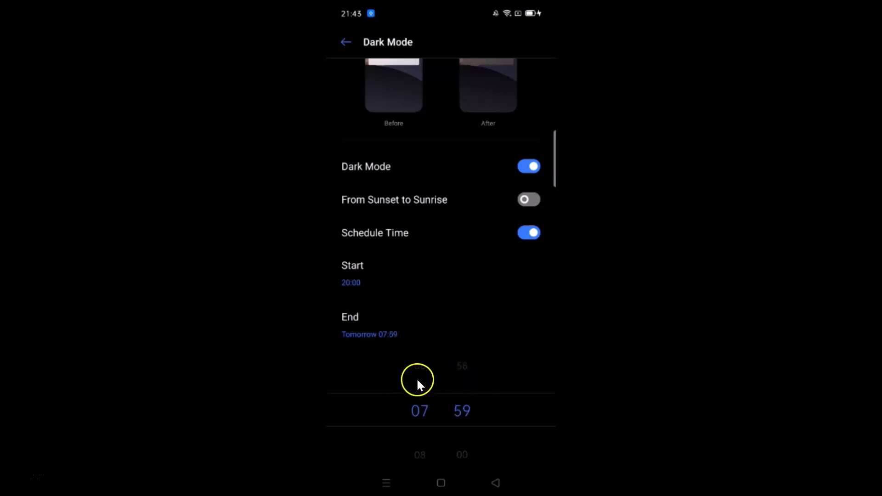
pyautogui.click(457, 371)
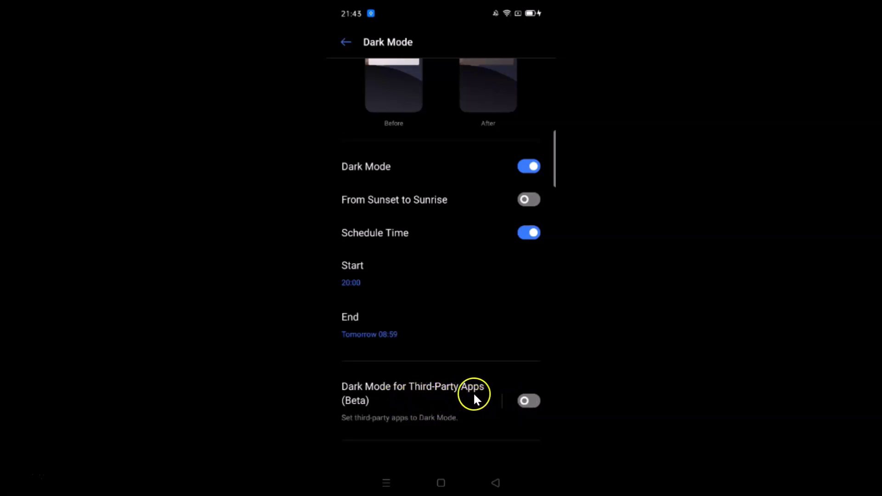
# Turn on Dark Mode for Third-Party Apps (Beta) and accept the beta notice.
pyautogui.click(533, 402)
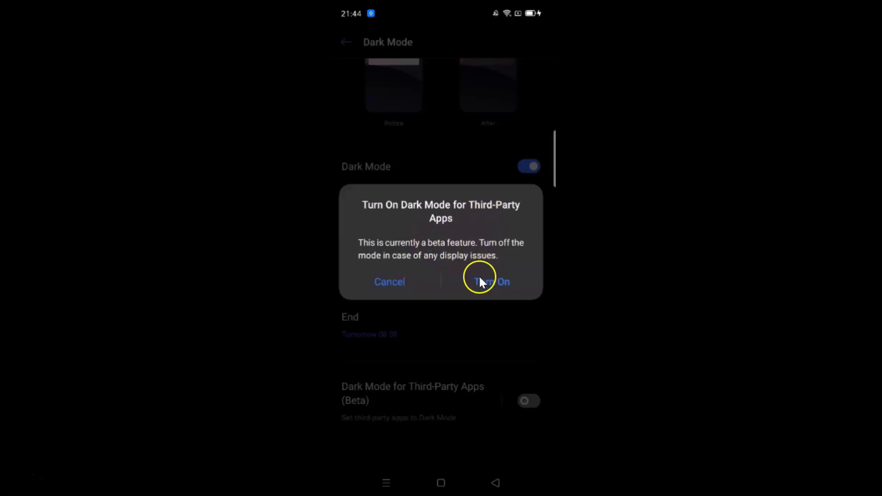
pyautogui.click(495, 281)
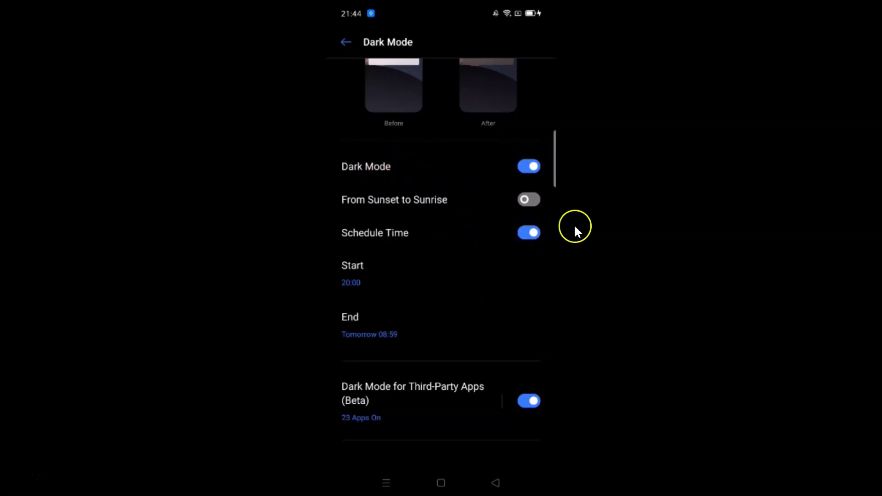
# Switch off Schedule Time and Dark Mode for Third-Party Apps (Beta).
pyautogui.click(528, 232)
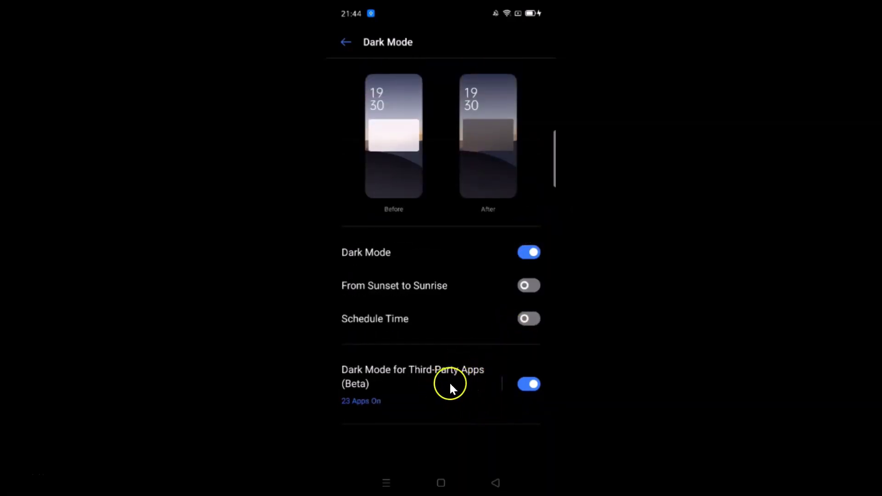
pyautogui.click(523, 385)
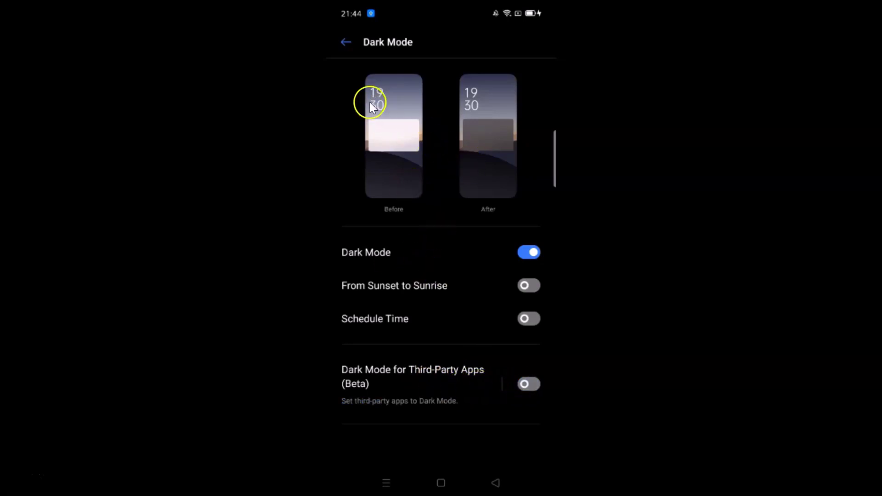
# Return to the main Settings list and examine the dark appearance of the list and notification shade.
pyautogui.click(346, 42)
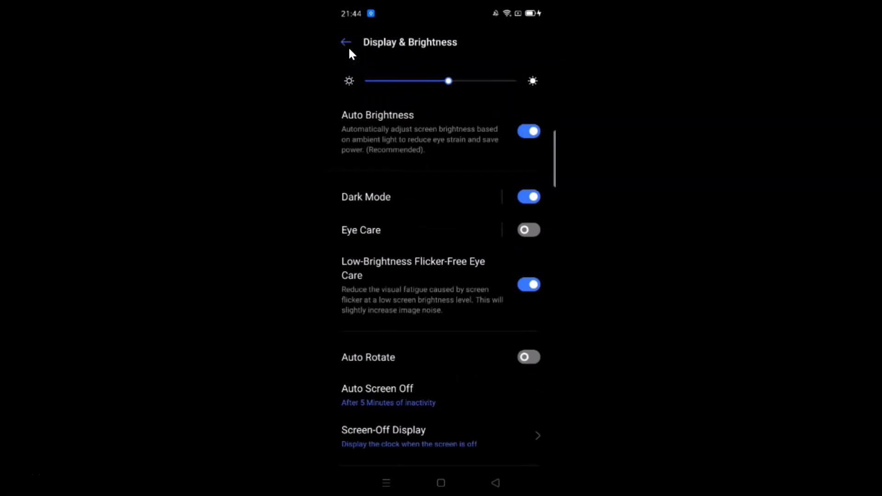
pyautogui.click(347, 43)
pyautogui.scroll(3, 349, 50)
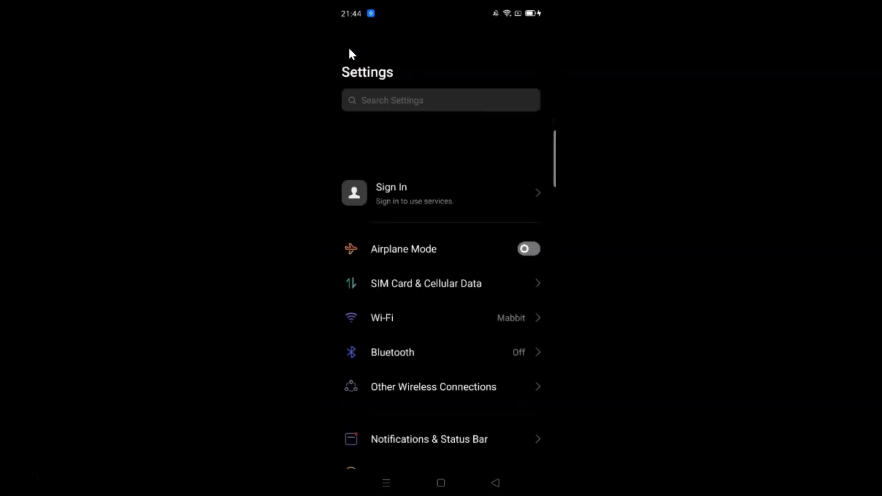
pyautogui.scroll(-5, 349, 50)
pyautogui.scroll(3, 349, 50)
pyautogui.scroll(3, 349, 50)
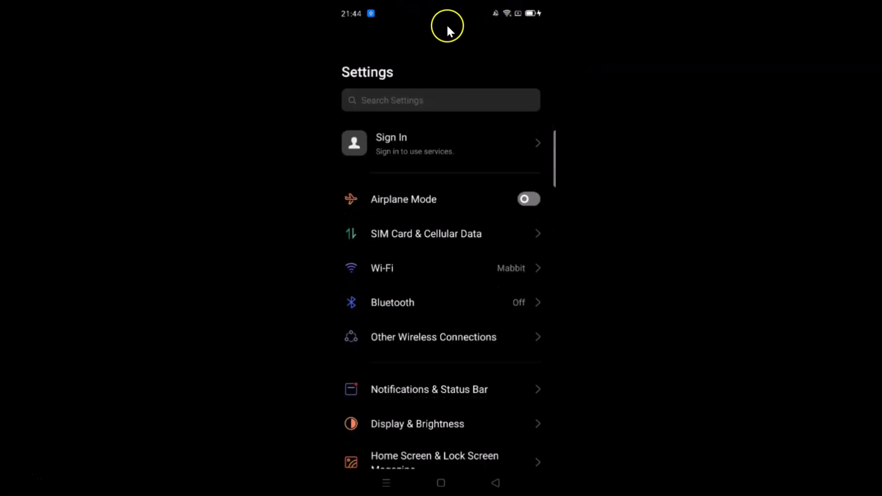
pyautogui.scroll(3, 447, 26)
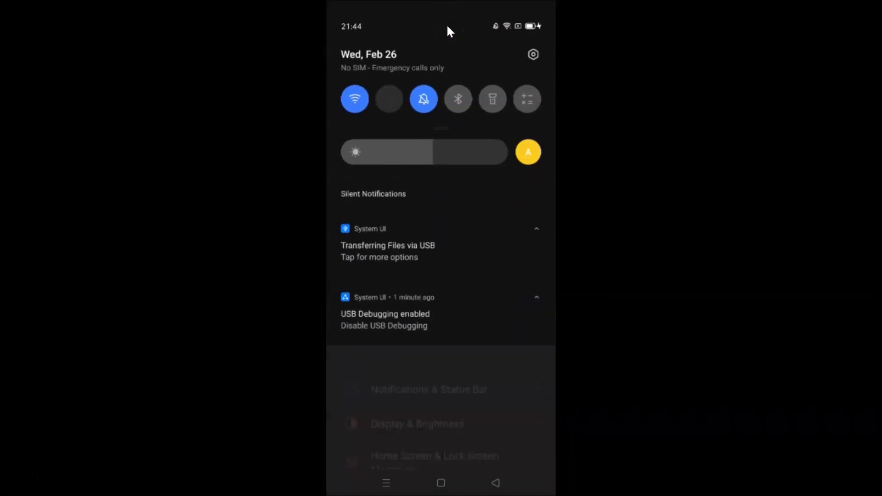
pyautogui.scroll(2, 447, 26)
pyautogui.scroll(-4, 447, 26)
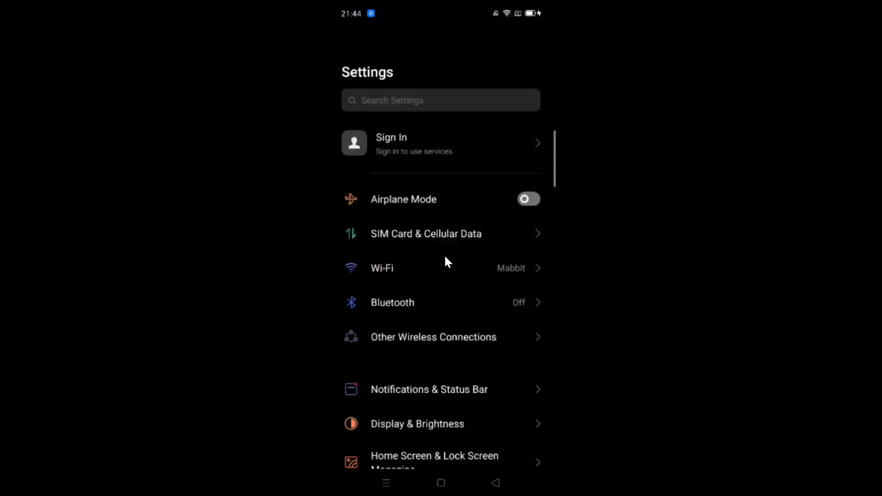
# Turn off system-wide Dark Mode in the Display & Brightness settings.
pyautogui.scroll(-4, 458, 243)
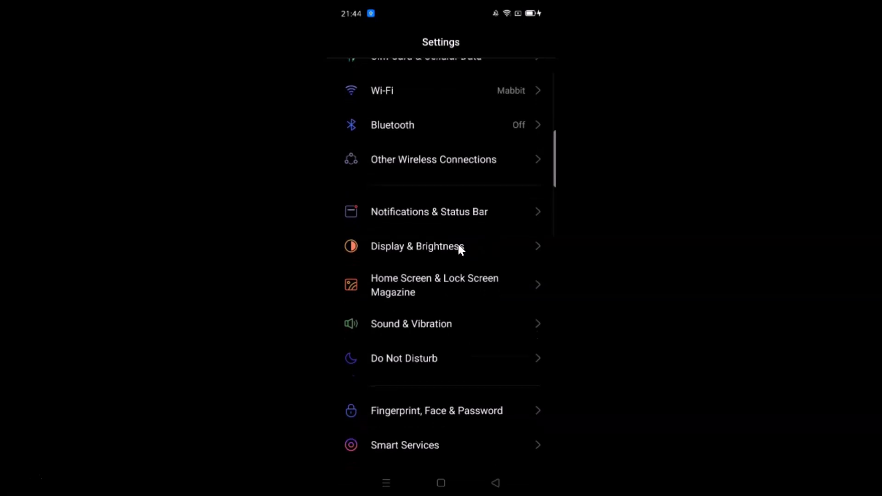
pyautogui.click(402, 239)
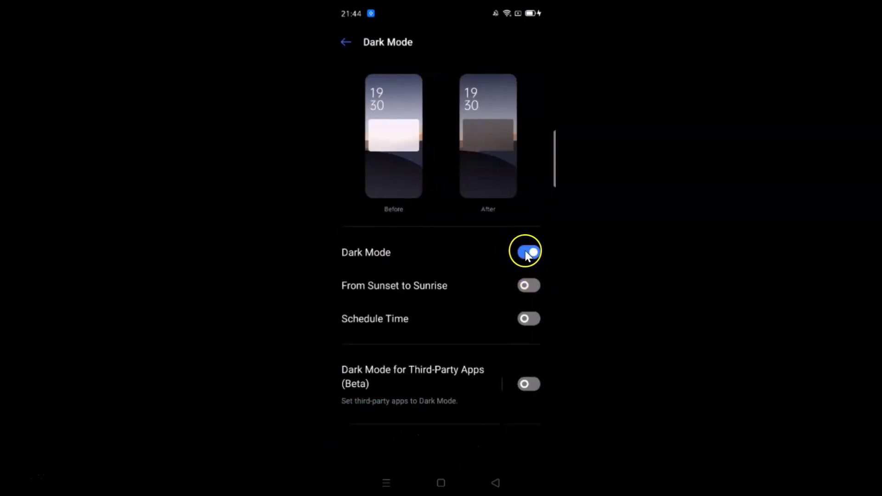
pyautogui.click(528, 252)
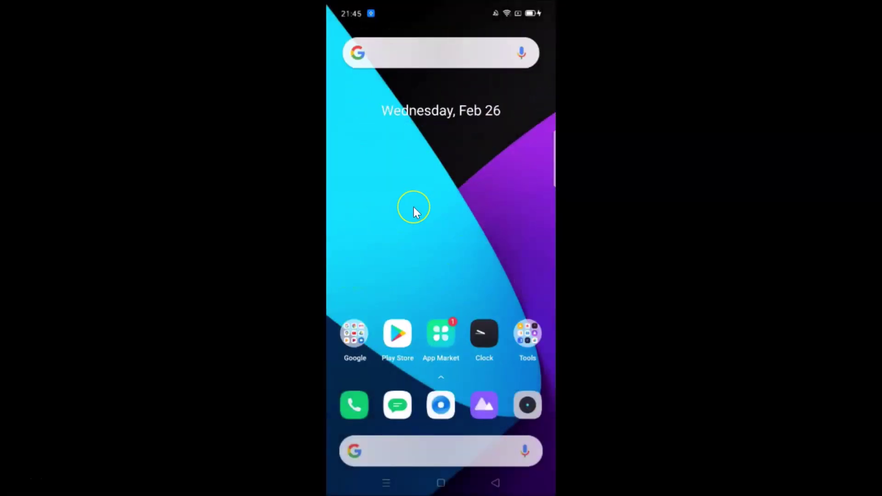
# Add the Dark Mode tile to the first page of quick settings, beside Airplane Mode, and return to the home screen.
pyautogui.click(452, 7)
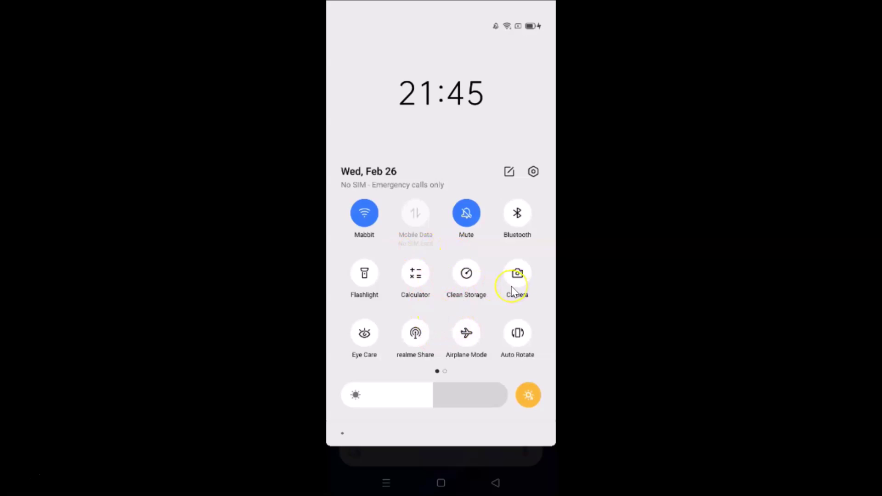
pyautogui.scroll(-1, 511, 286)
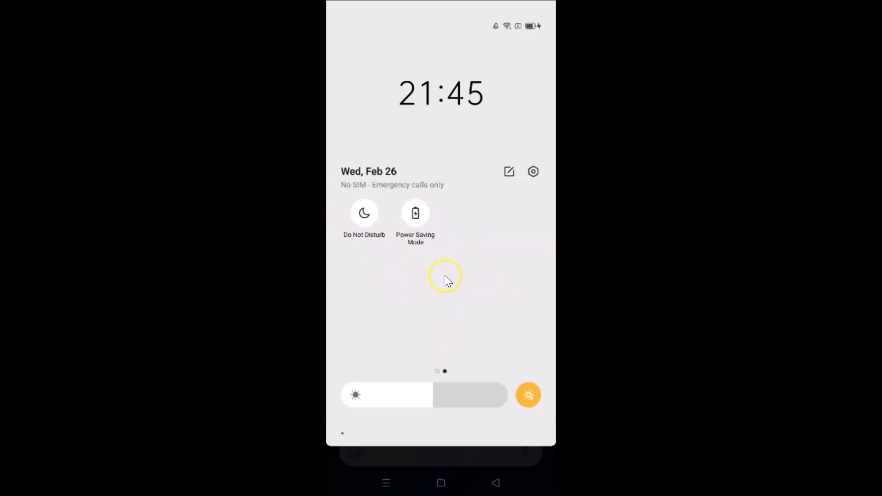
pyautogui.click(509, 173)
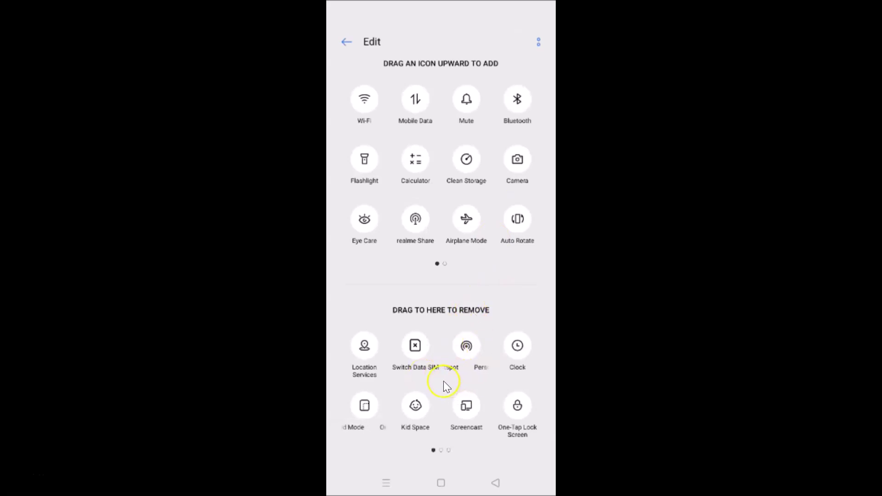
pyautogui.hscroll(1, 478, 384)
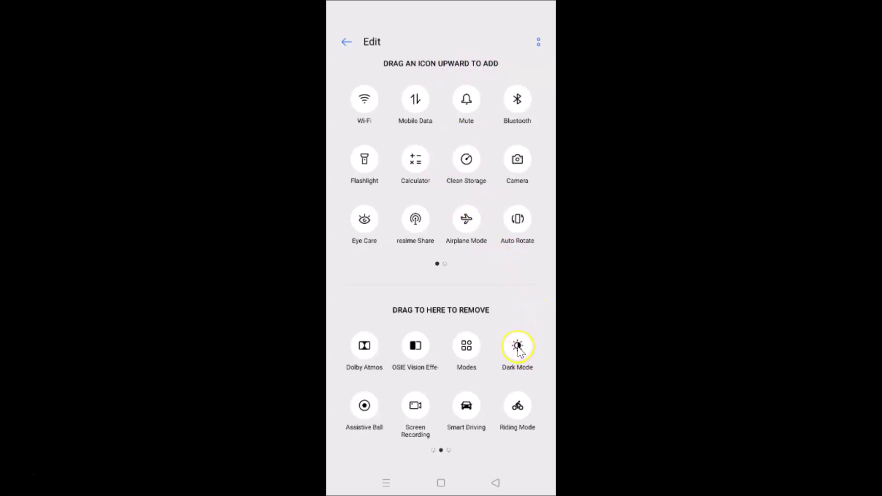
pyautogui.moveTo(517, 345); pyautogui.dragTo(526, 182)
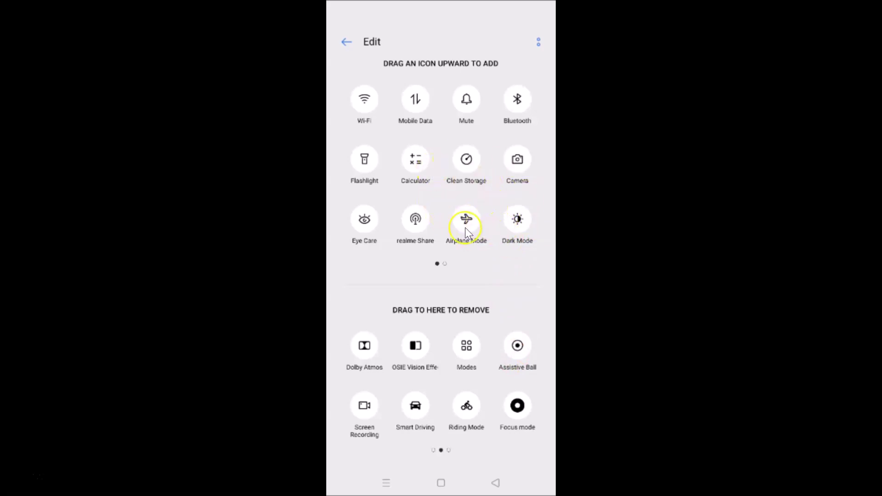
pyautogui.click(346, 41)
pyautogui.rightClick(349, 44)
pyautogui.rightClick(349, 44)
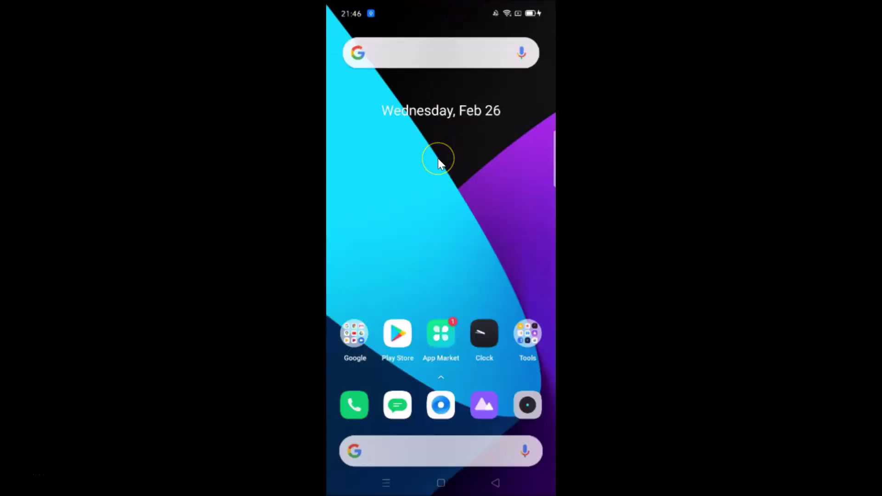
# Turn on Dark Mode using its tile in the expanded quick settings.
pyautogui.hotkey('ctrl', 'n')
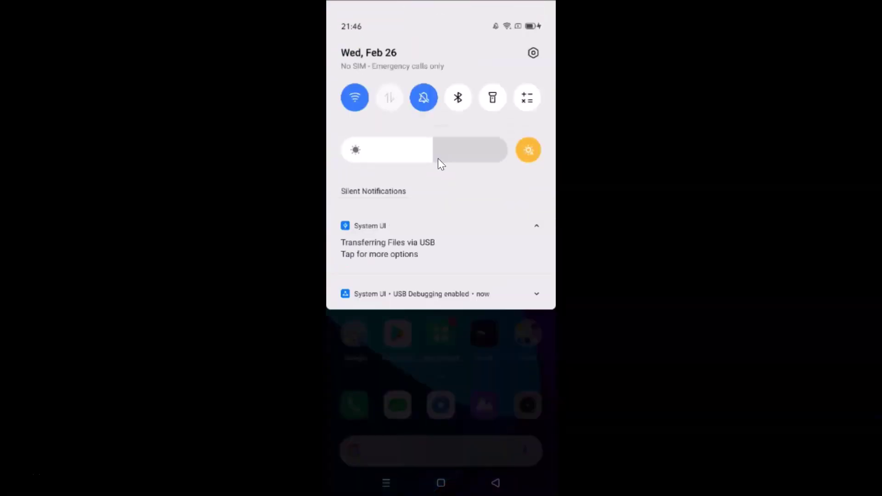
pyautogui.hotkey('ctrl', 'n')
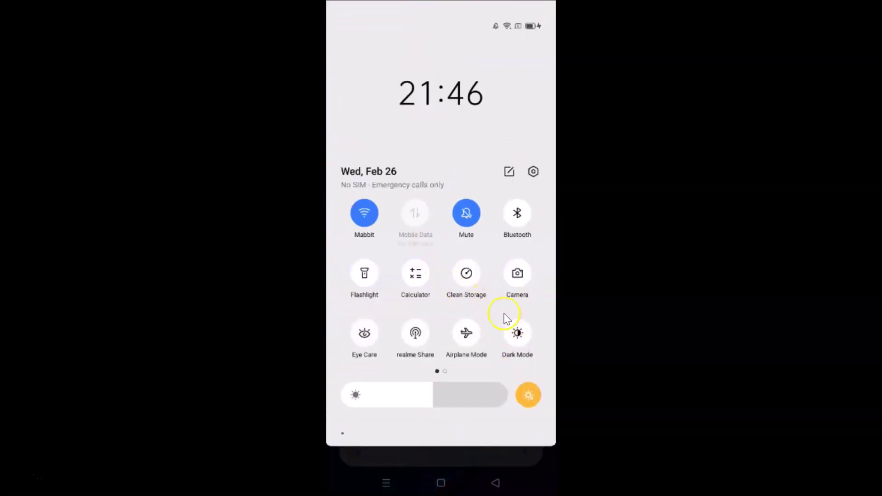
pyautogui.click(517, 334)
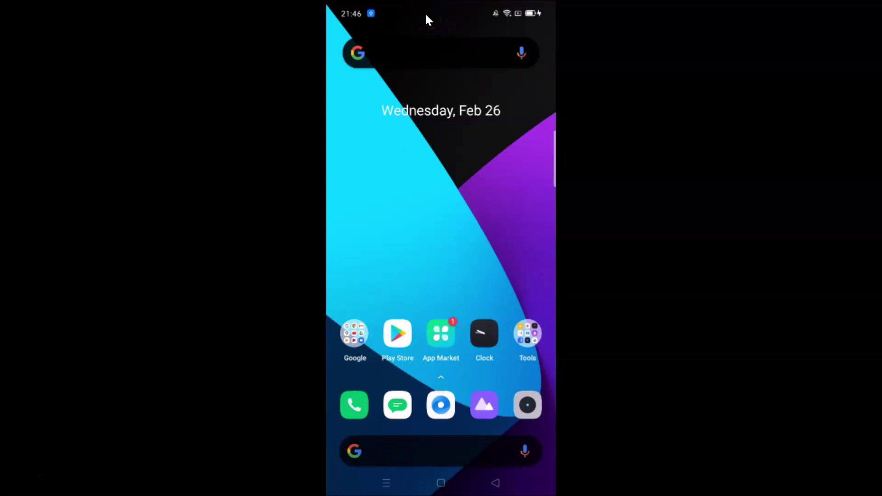
# Examine the appearance of the notification shade and the main Settings list with Dark Mode on.
pyautogui.scroll(4, 426, 15)
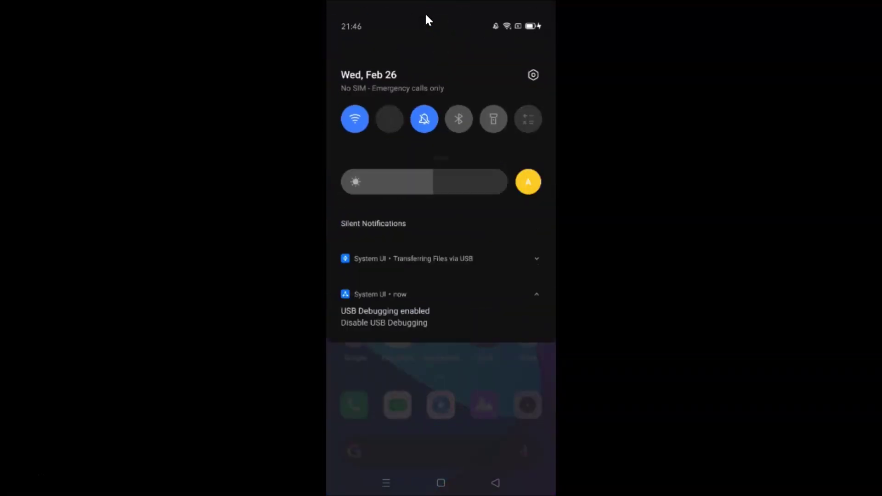
pyautogui.hotkey('ctrl', 'n')
pyautogui.hotkey('ctrl', 'shift', 'n')
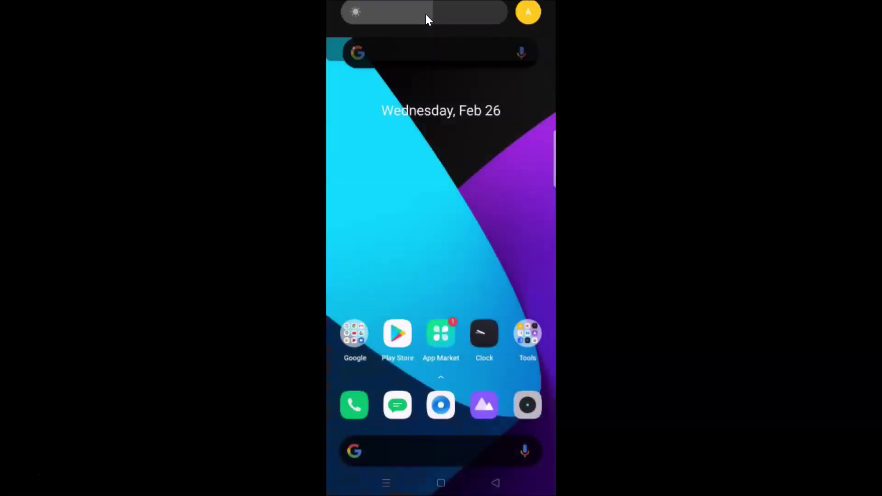
pyautogui.click(360, 46)
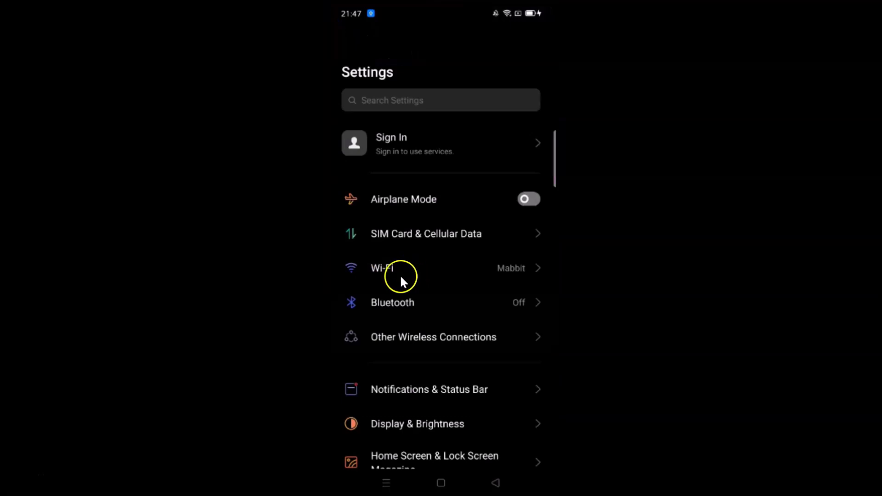
pyautogui.scroll(-5, 398, 277)
pyautogui.scroll(5, 398, 277)
pyautogui.scroll(2, 397, 274)
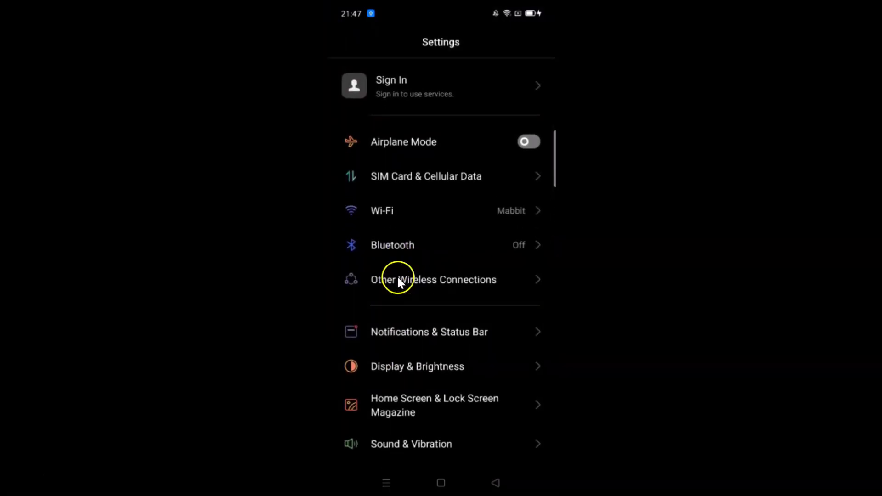